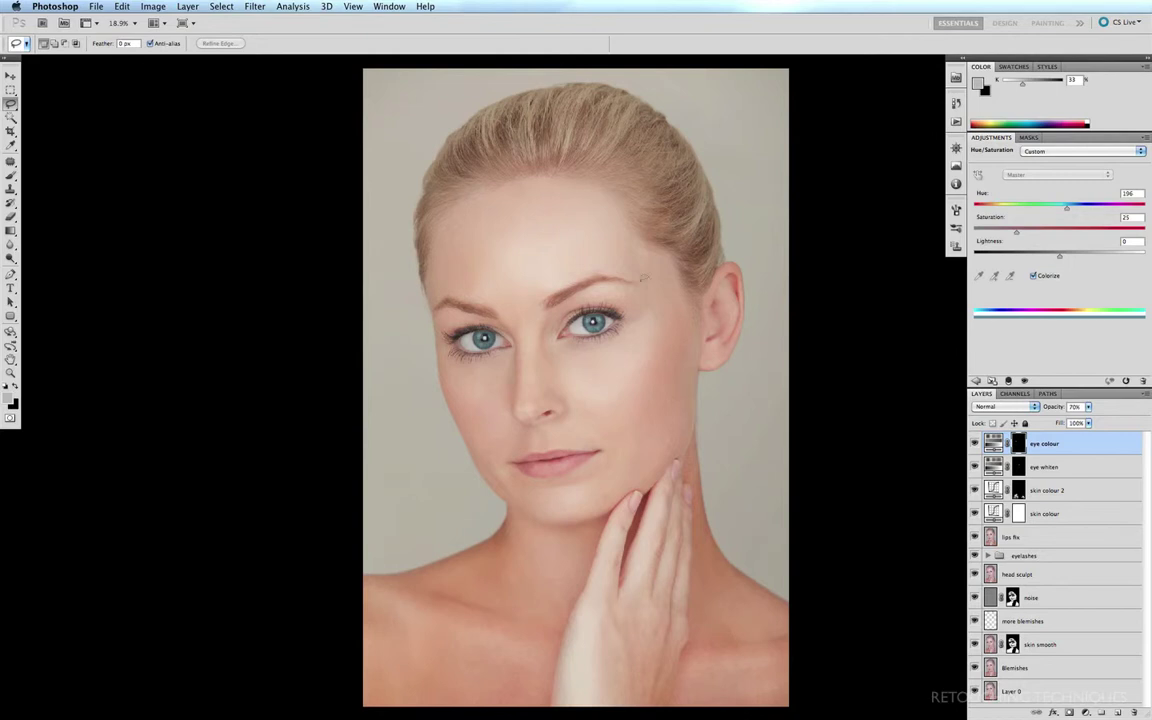
- Outline both eyes with the Lasso tool and add a Brightness/Contrast adjustment layer limited to that selection
left_click_drag(473, 225, 458, 379)
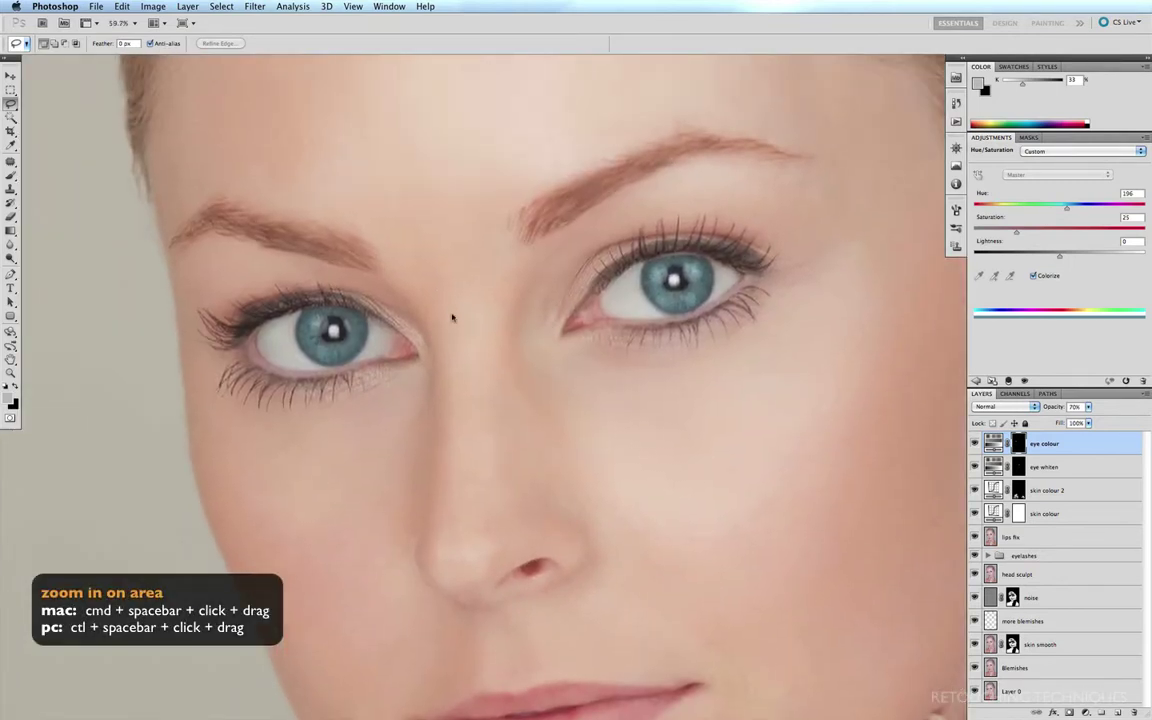
left_click_drag(13, 105, 36, 95)
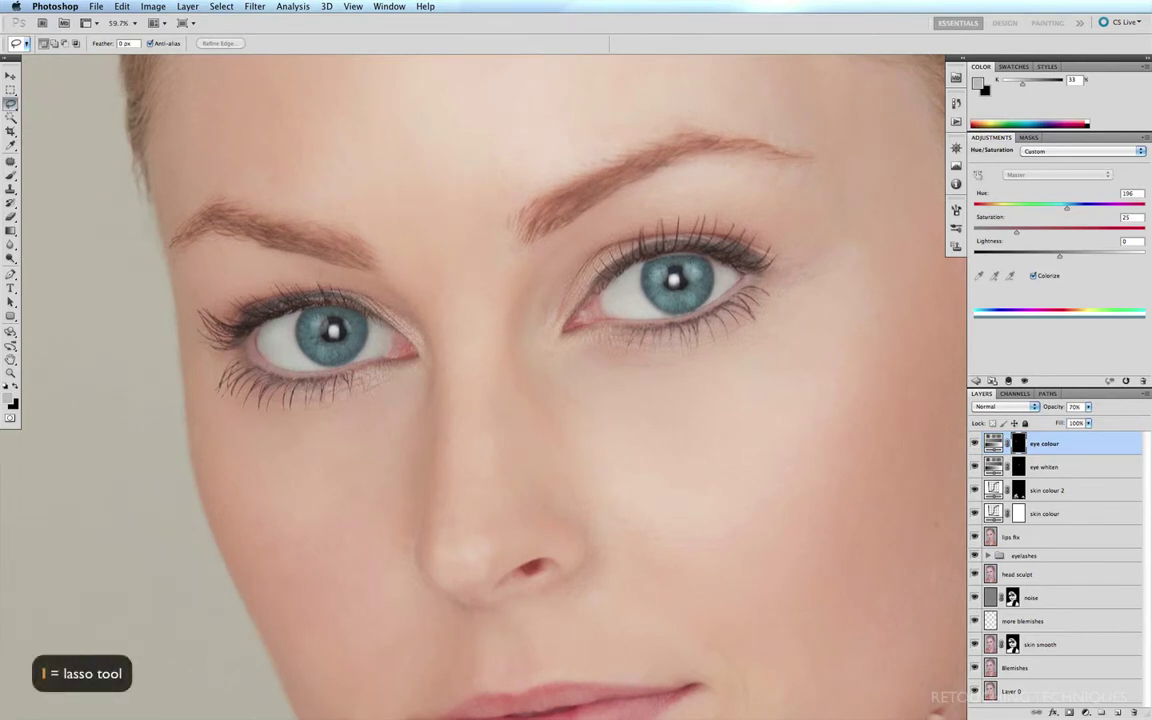
mouse_move(568, 288)
left_mouse_down()
mouse_move(668, 246)
mouse_move(742, 282)
mouse_move(594, 298)
left_mouse_up()
mouse_move(237, 336)
left_mouse_down()
mouse_move(312, 296)
mouse_move(372, 306)
mouse_move(408, 345)
mouse_move(300, 372)
mouse_move(240, 335)
left_mouse_up()
left_click(1085, 713)
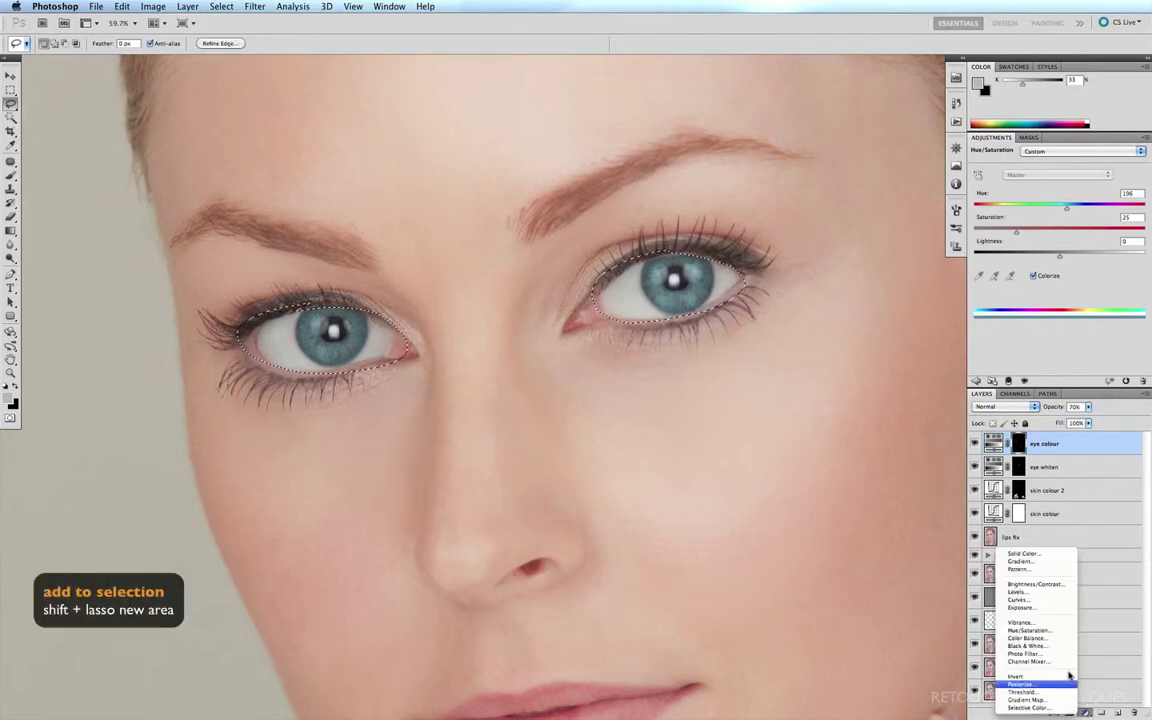
left_click(1028, 598)
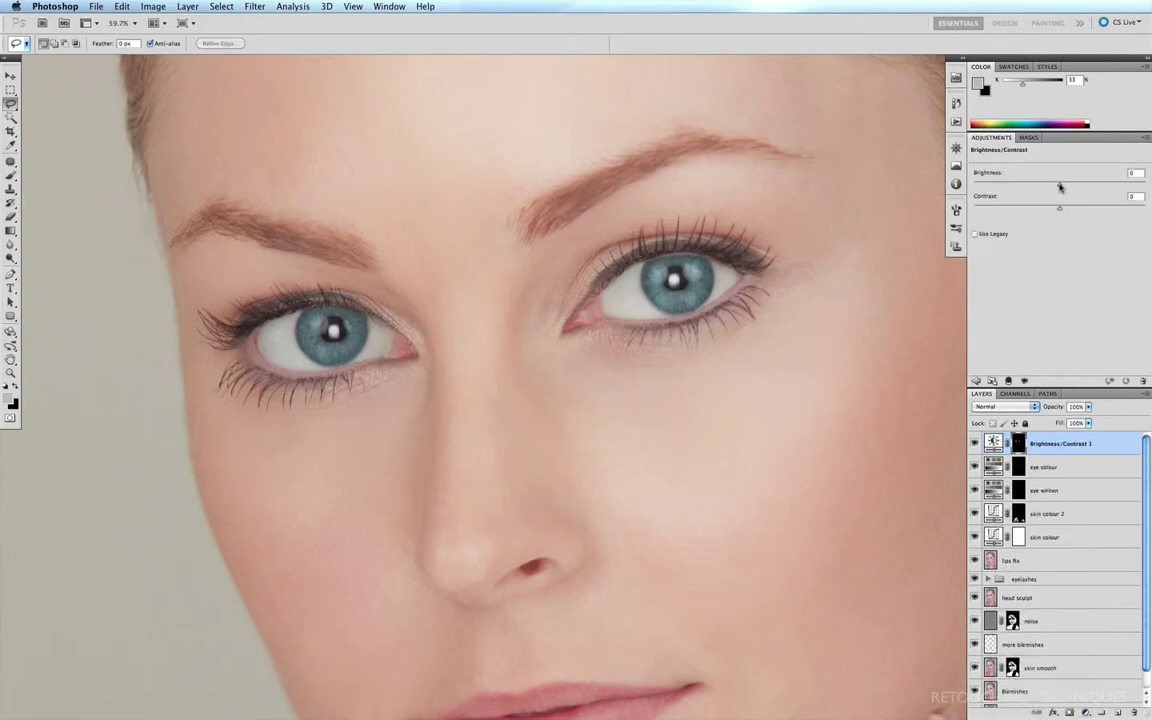
- Try brightening the eyes with the Brightness/Contrast layer, and delete that layer
left_click_drag(1060, 187, 1077, 187)
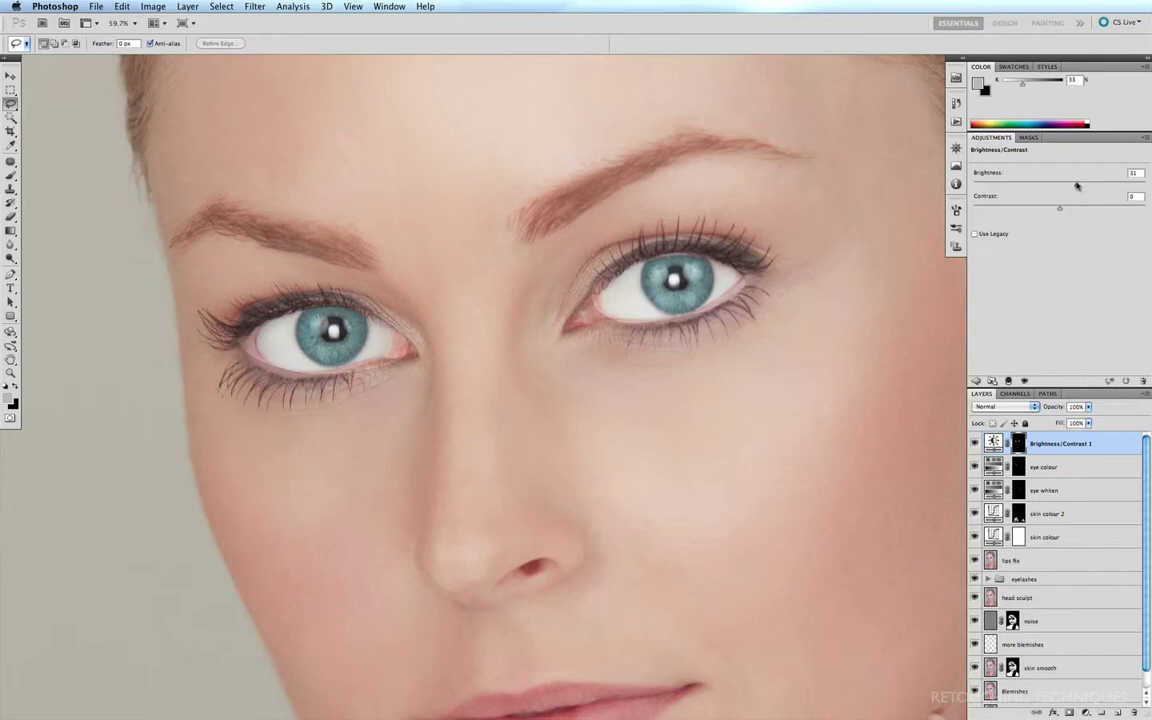
left_click_drag(1077, 186, 1076, 186)
left_click_drag(1085, 450, 1133, 712)
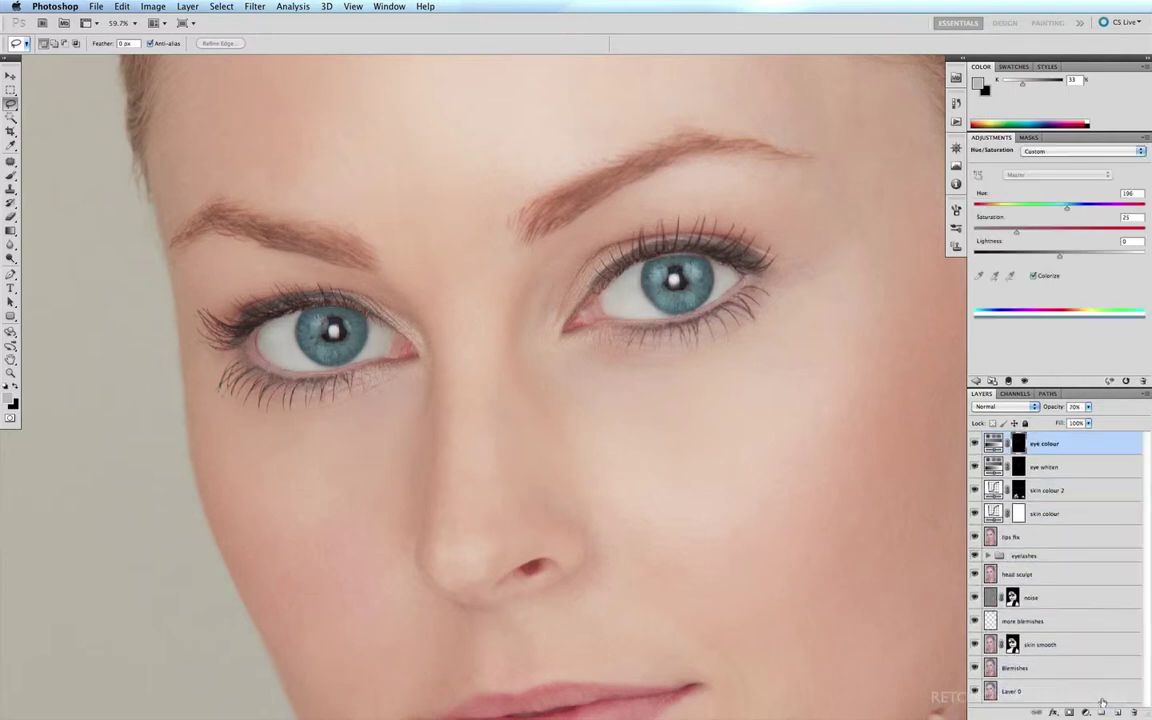
- Lasso both eyes again and add a Levels adjustment layer masked to that selection above the eye colour layer
mouse_move(605, 282)
left_mouse_down()
mouse_move(645, 252)
mouse_move(732, 272)
mouse_move(680, 316)
mouse_move(605, 285)
left_mouse_up()
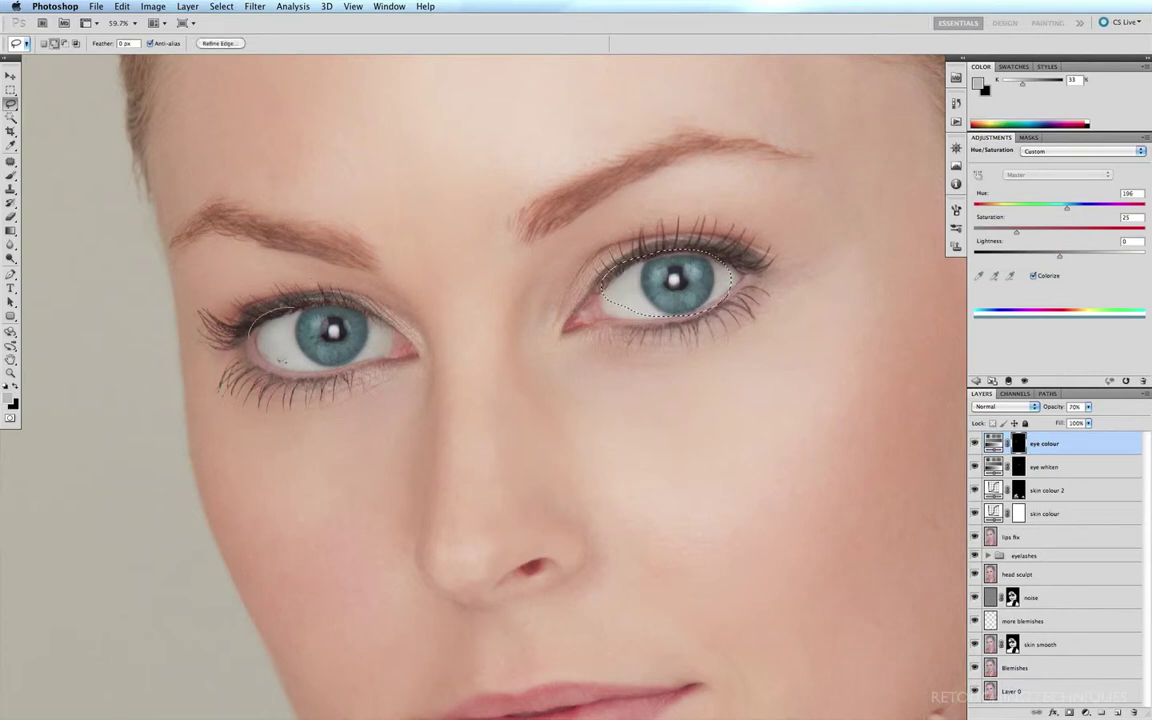
mouse_move(252, 332)
left_mouse_down()
mouse_move(330, 298)
mouse_move(390, 345)
mouse_move(252, 330)
left_mouse_up()
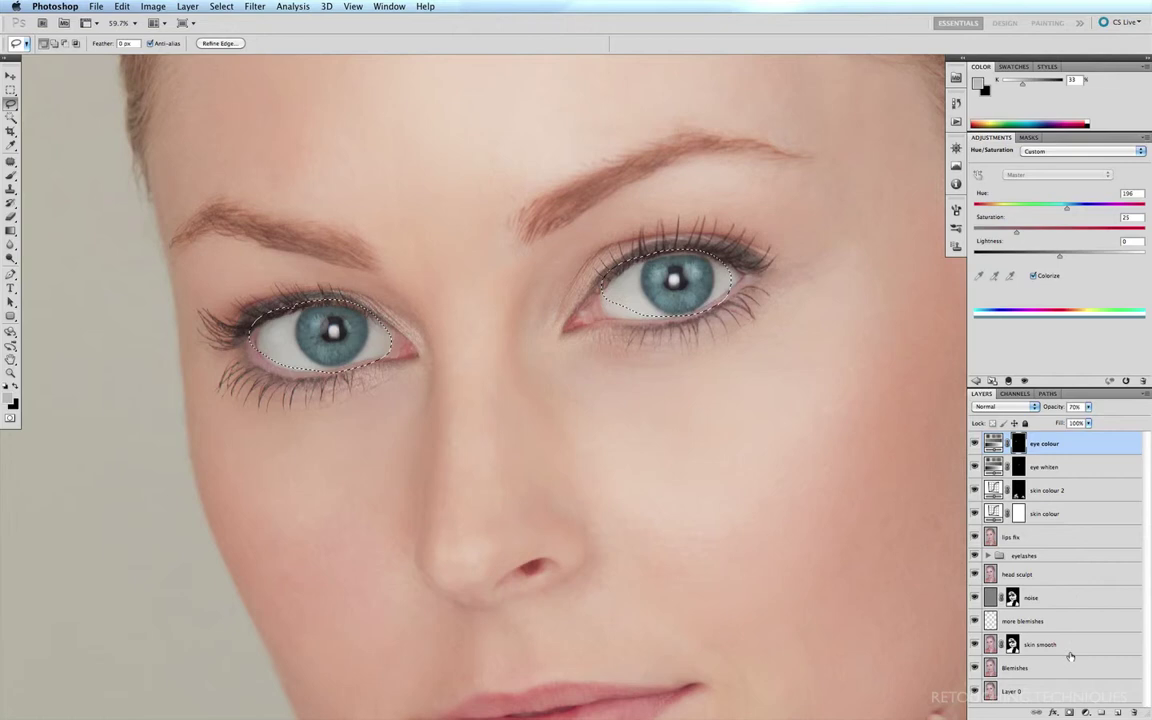
left_click(1085, 712)
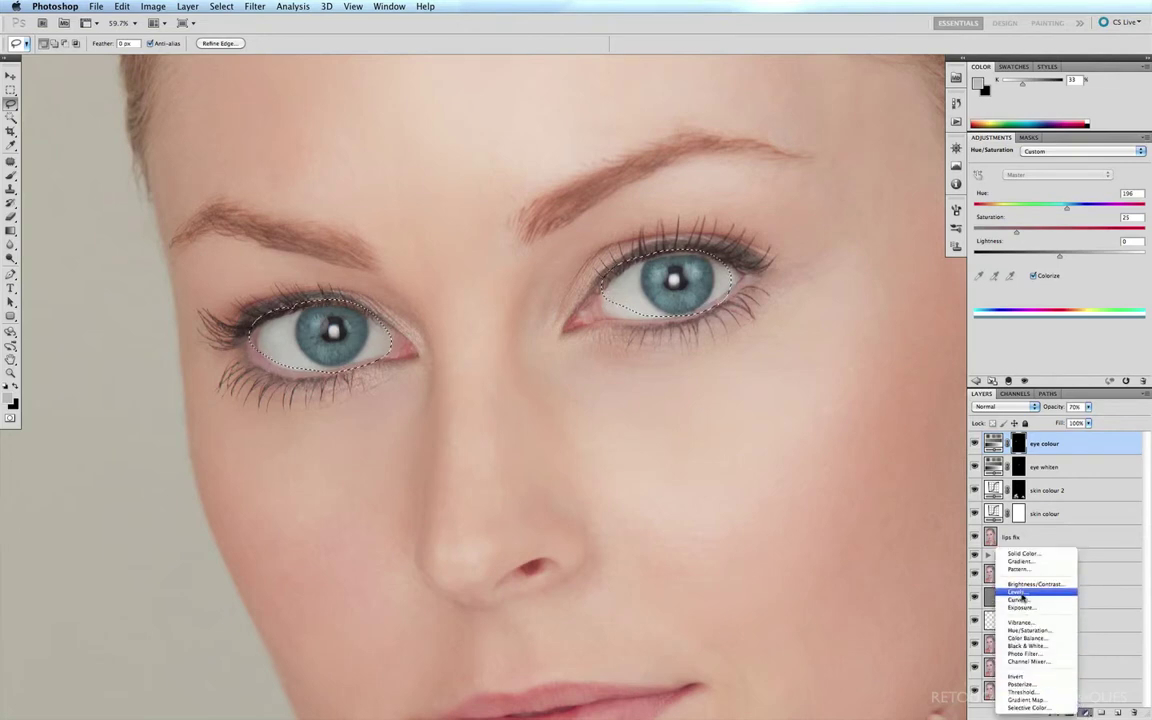
left_click(1016, 592)
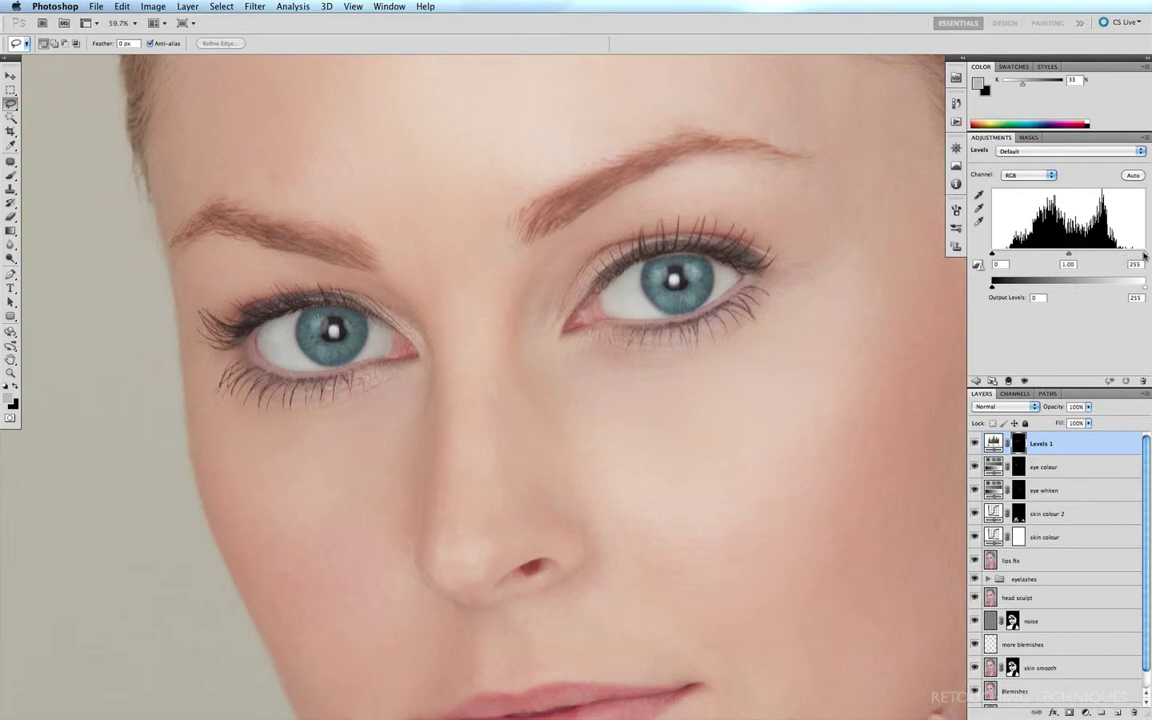
- Set the Levels input values to 38 for shadows, 1.43 for midtones and 255 for highlights, and compare the eyes with and without the layer
left_click_drag(1145, 256, 1116, 253)
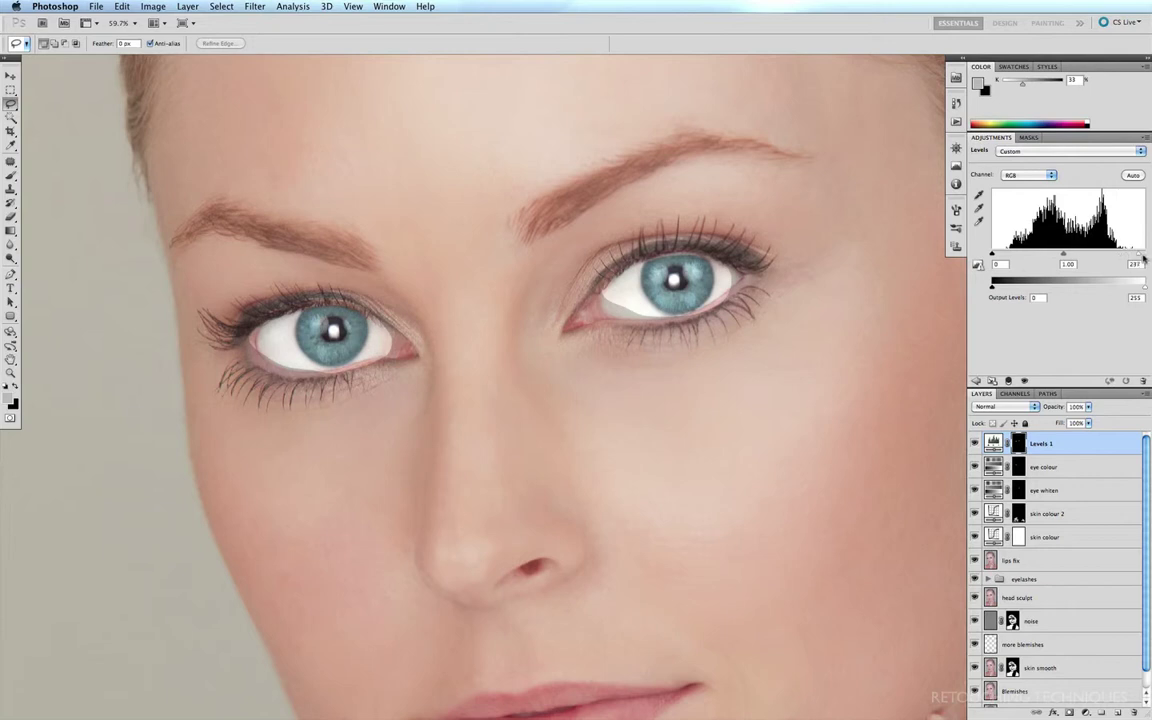
left_click_drag(1116, 254, 1149, 257)
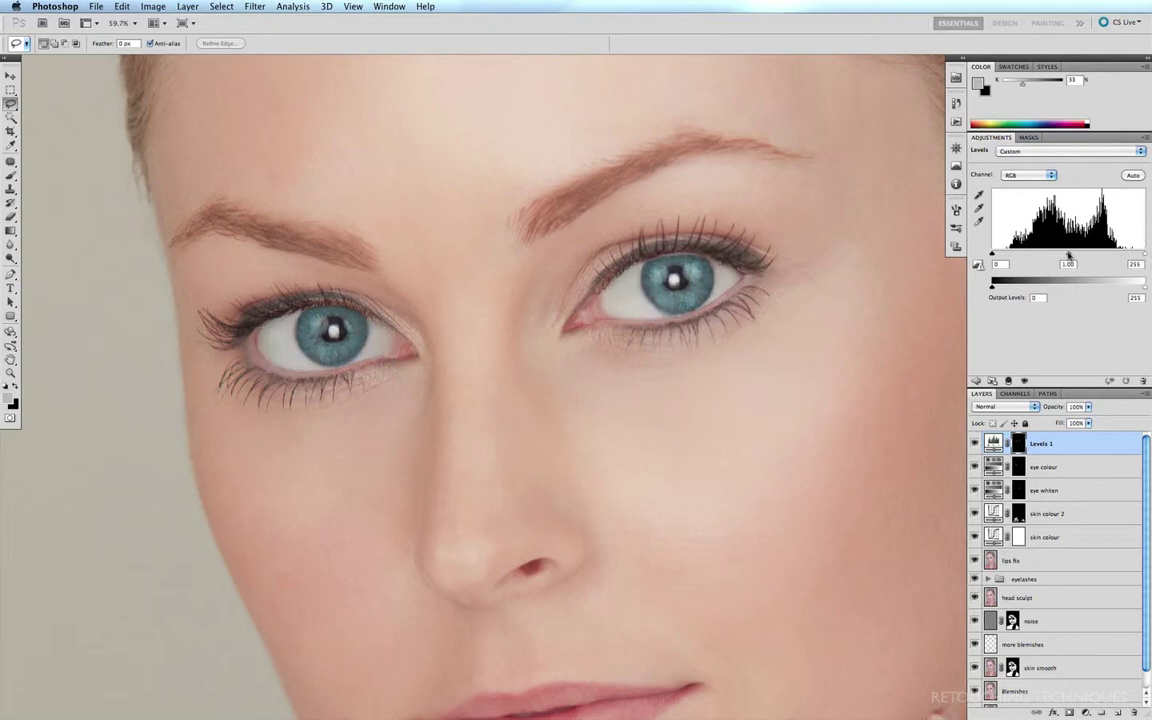
left_click_drag(1068, 255, 1050, 254)
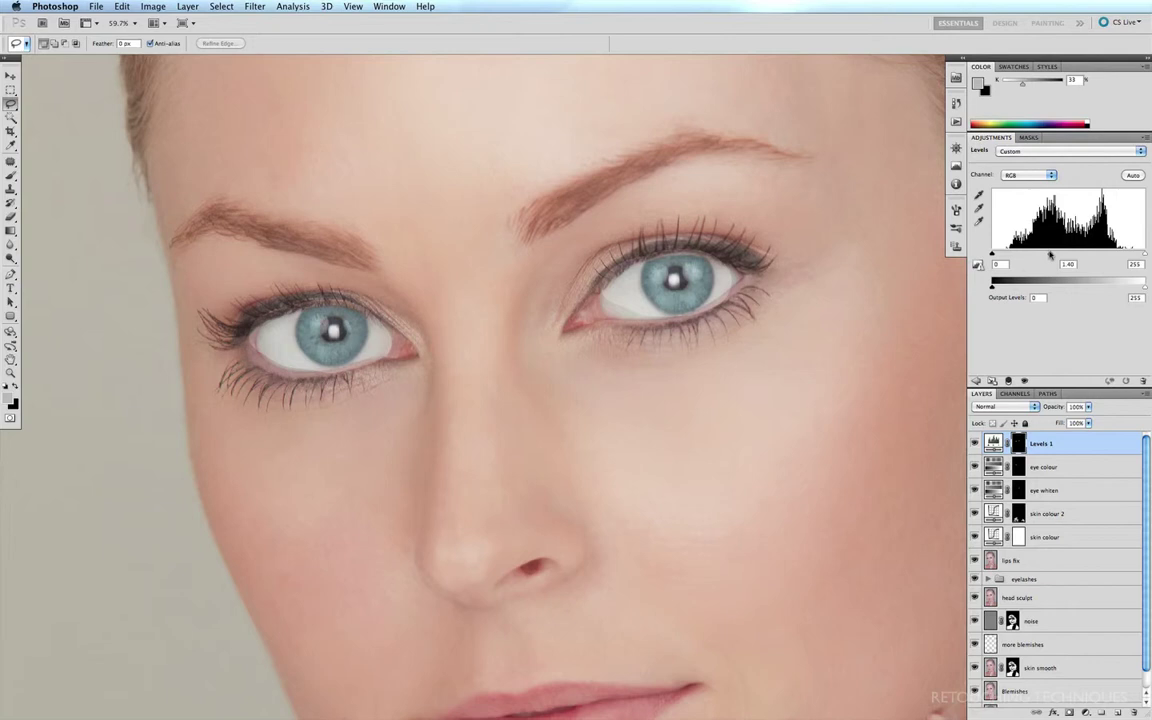
left_click_drag(1050, 256, 1049, 256)
left_click_drag(993, 256, 1014, 256)
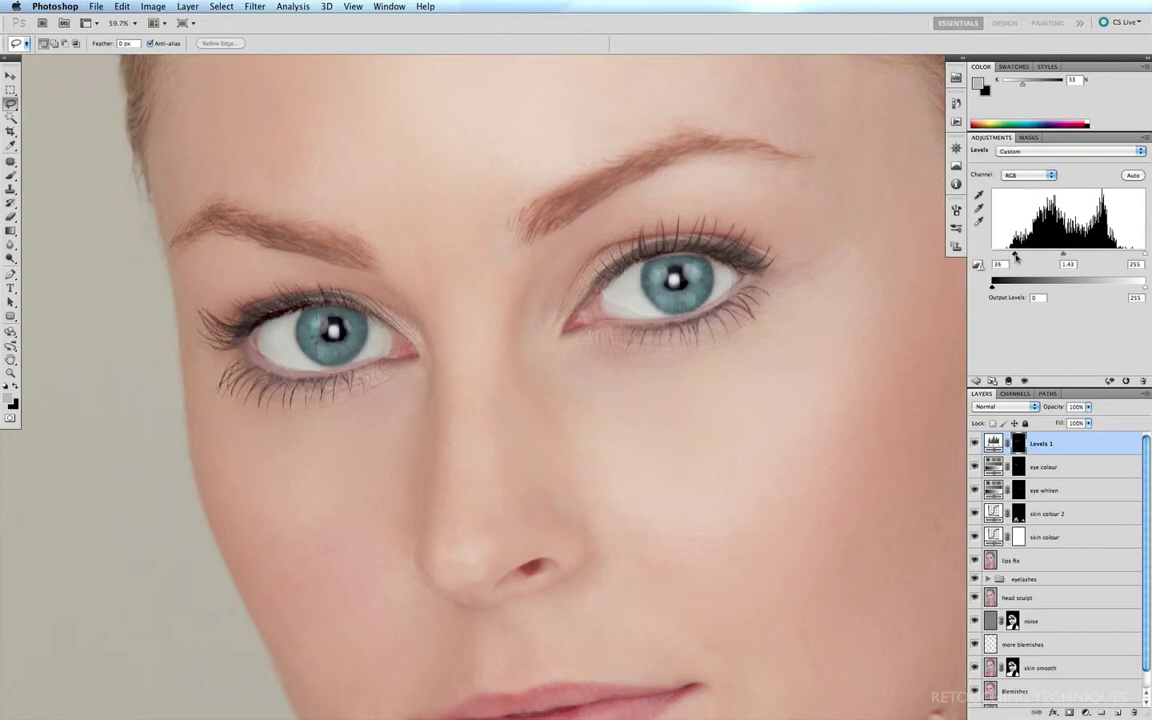
left_click(975, 443)
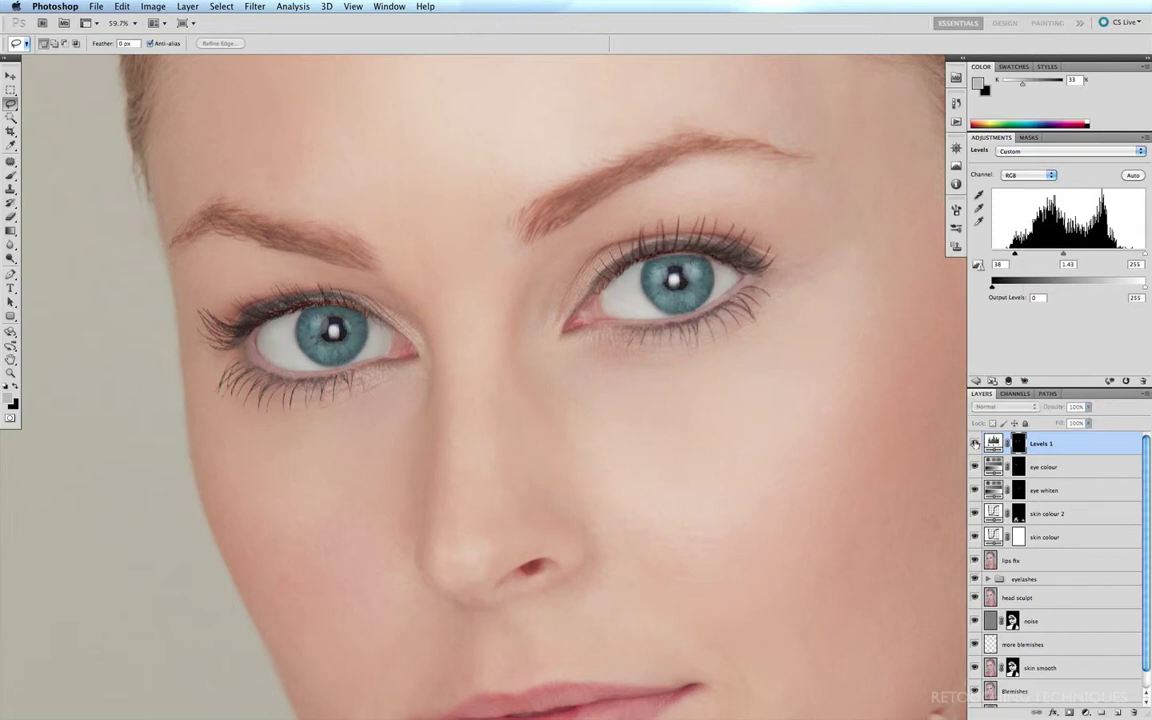
left_click(975, 443)
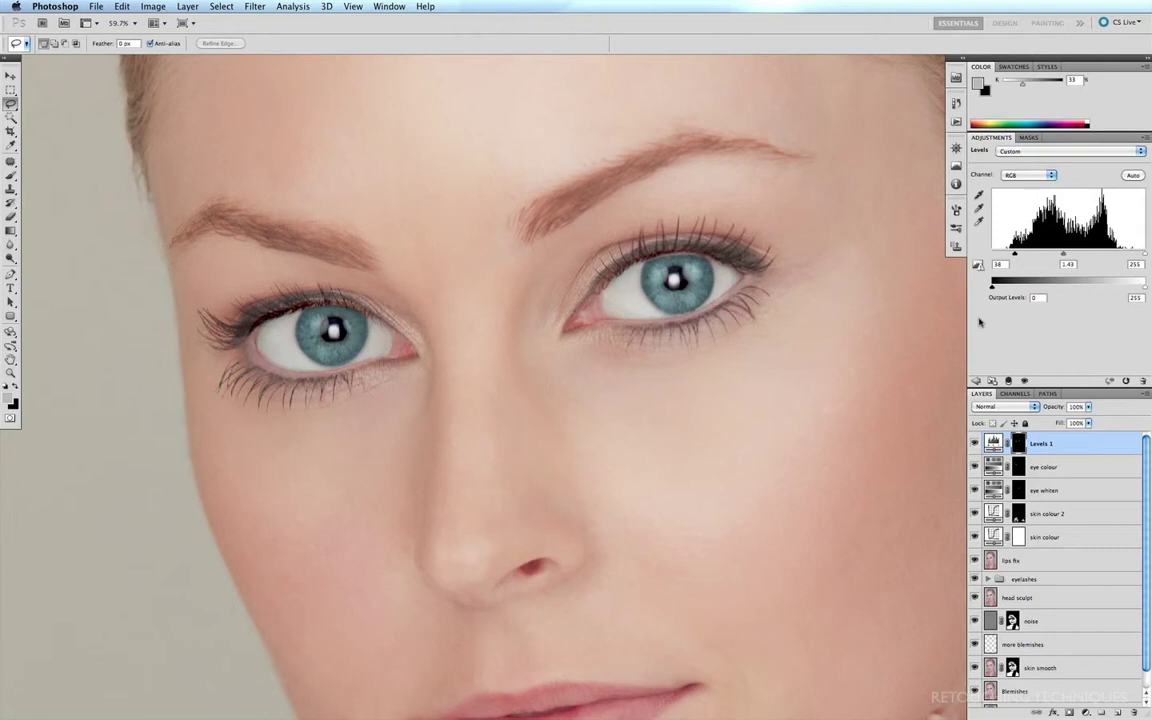
- Fill the Levels 1 mask with black and paint white over both irises with a size 50 brush at 100% opacity
key("d")
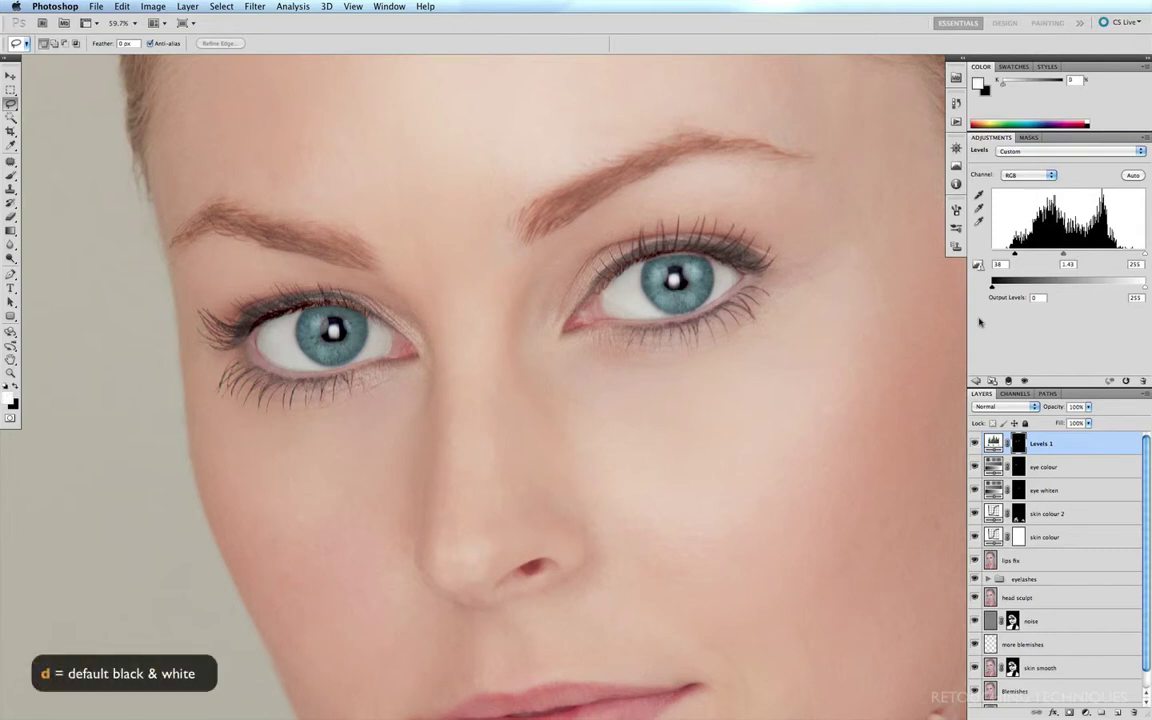
key("super+BackSpace")
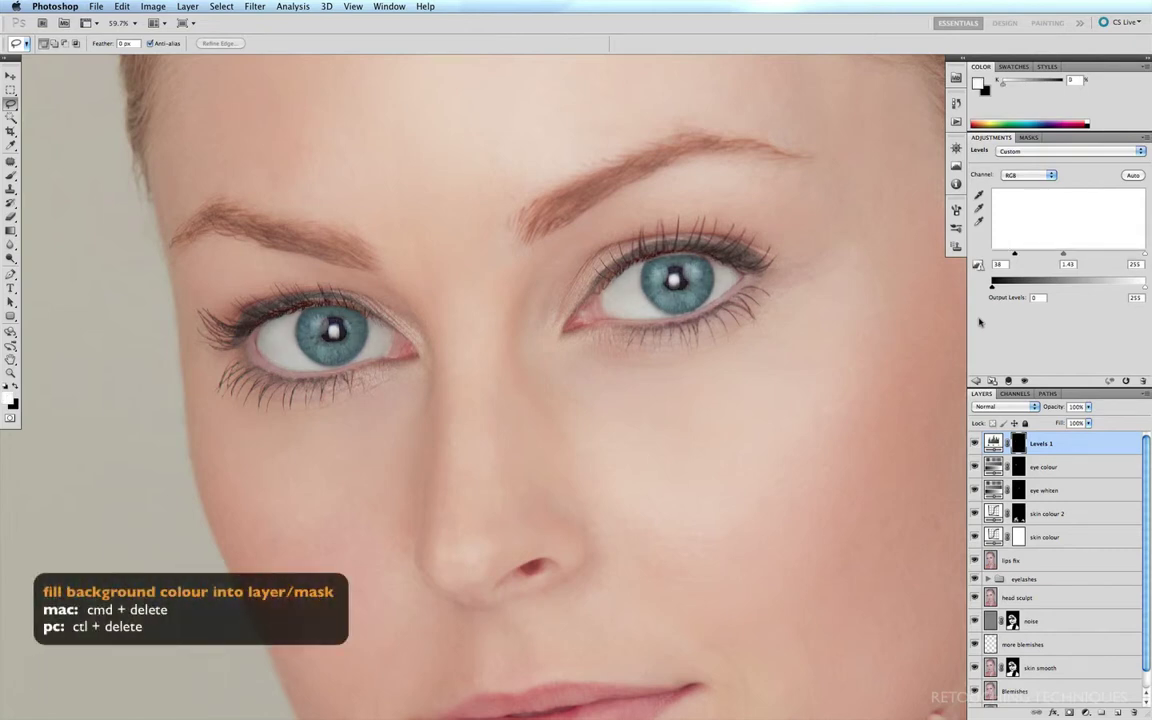
key("b")
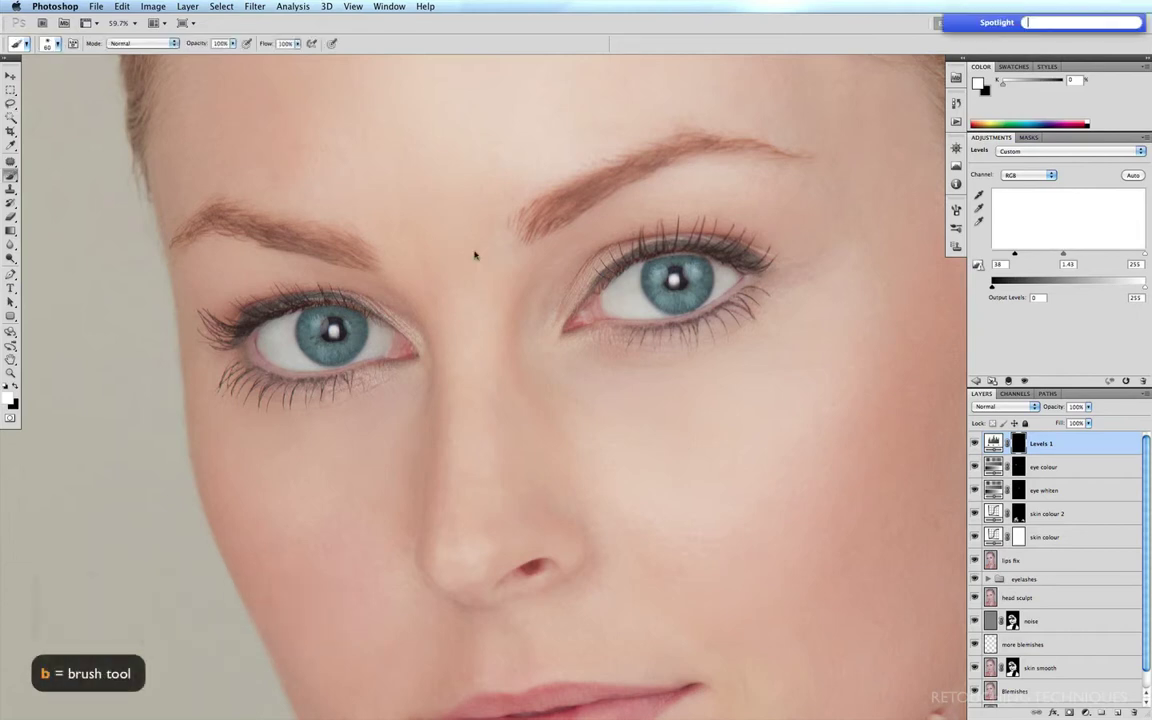
left_click_drag(190, 320, 306, 386)
left_click_drag(397, 358, 337, 309)
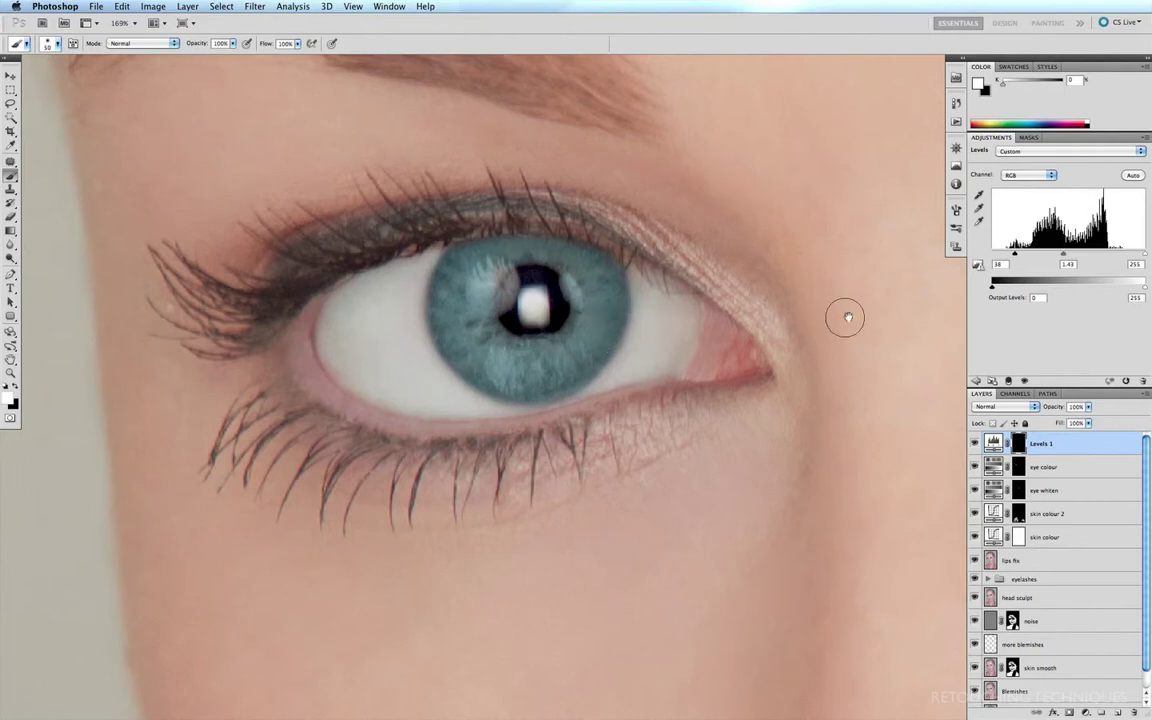
mouse_move(846, 314)
left_mouse_down()
mouse_move(624, 317)
mouse_move(239, 432)
left_mouse_up()
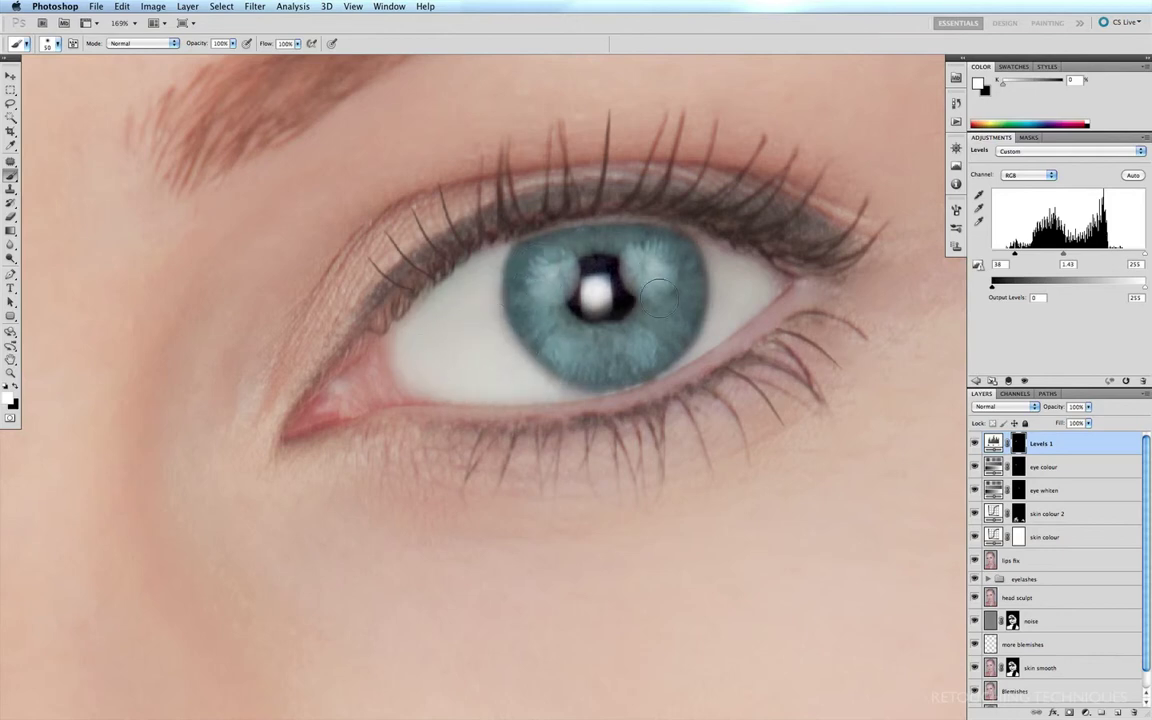
mouse_move(612, 365)
left_mouse_down()
mouse_move(694, 330)
mouse_move(748, 285)
mouse_move(640, 250)
mouse_move(693, 290)
mouse_move(511, 312)
mouse_move(491, 265)
mouse_move(712, 285)
left_mouse_up()
- Compare the face with and without the Levels 1 adjustment and check the whole portrait fitted to the window
key("super+minus")
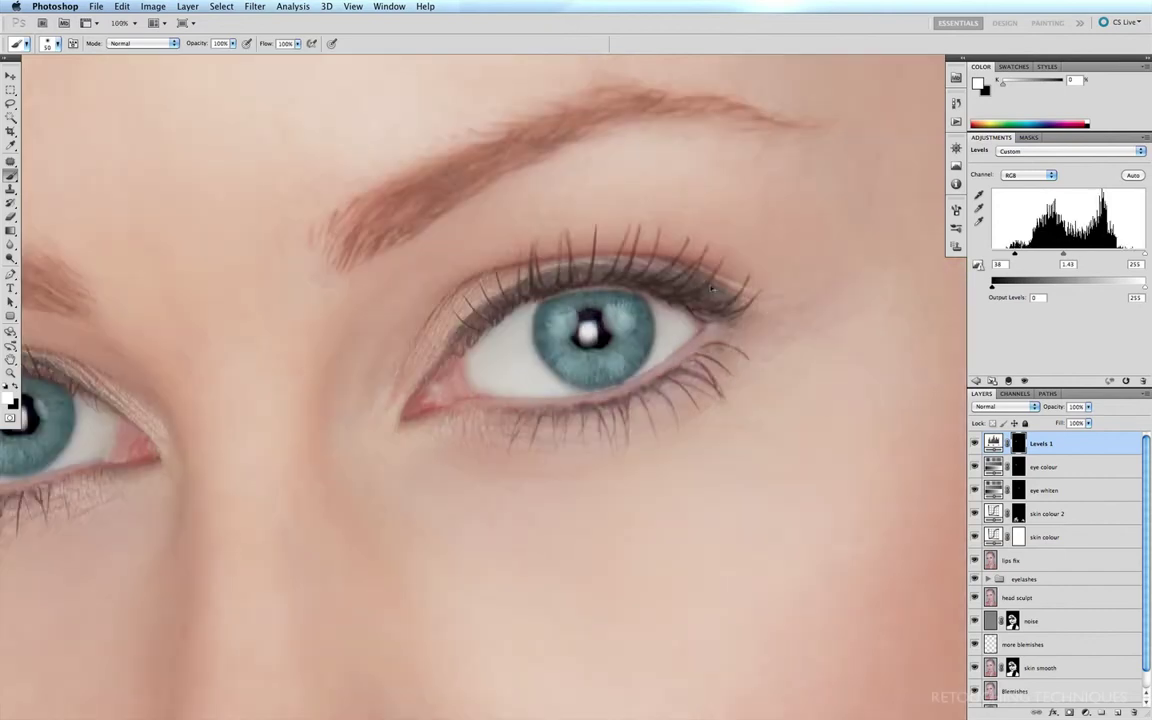
key("super+minus")
key("super+minus")
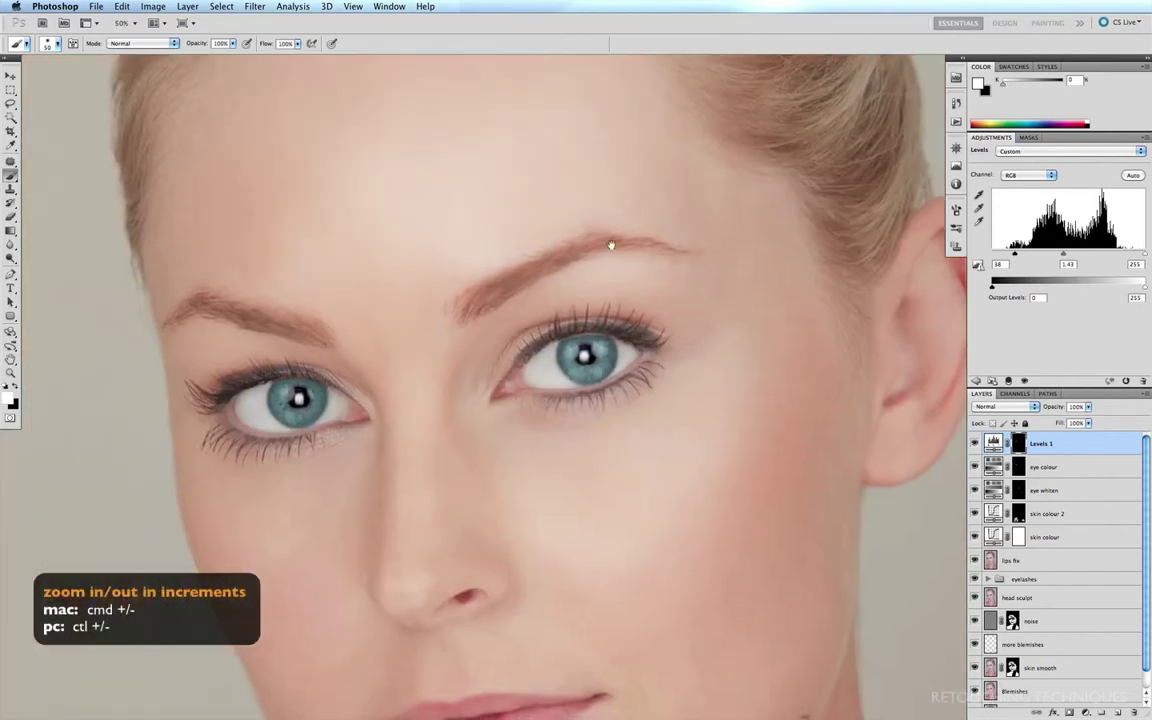
scroll(617, 244, "down", 5)
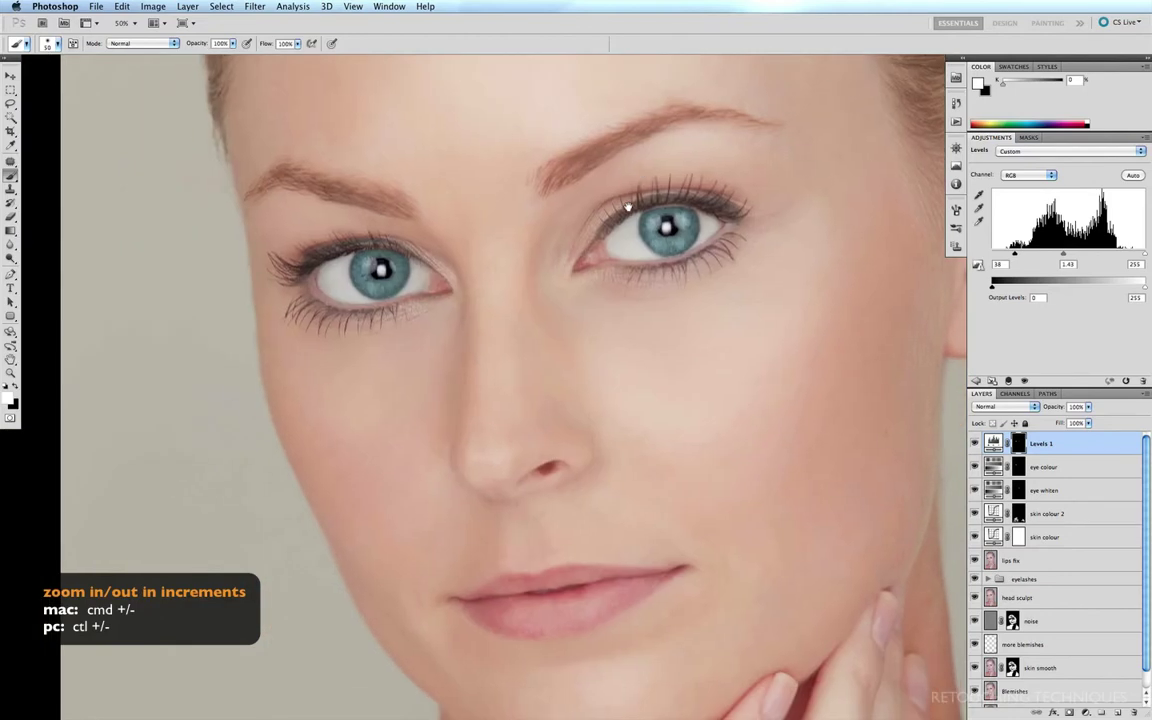
left_click(975, 443)
left_click(975, 443)
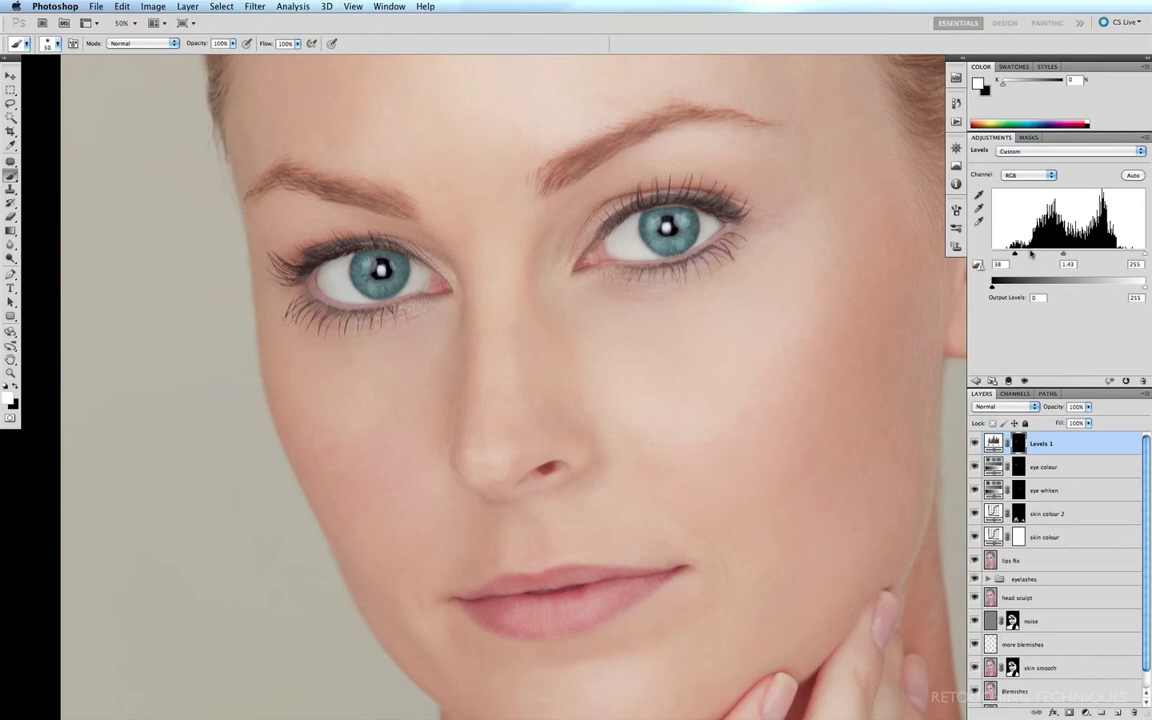
key("super+0")
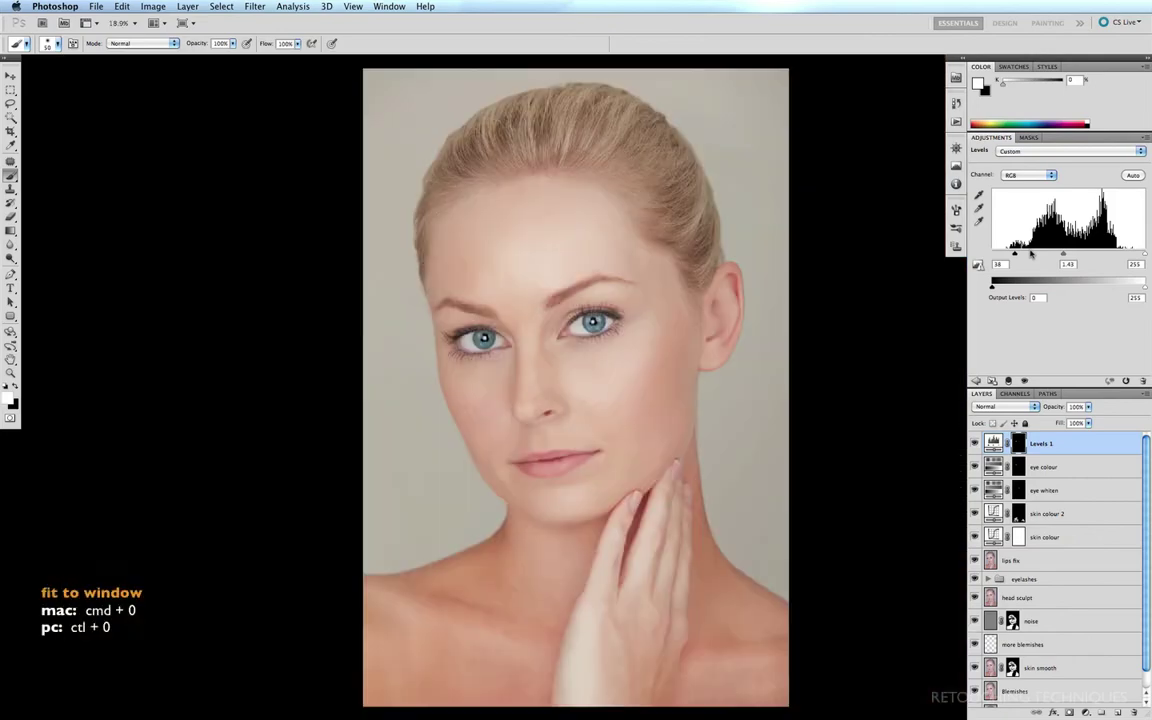